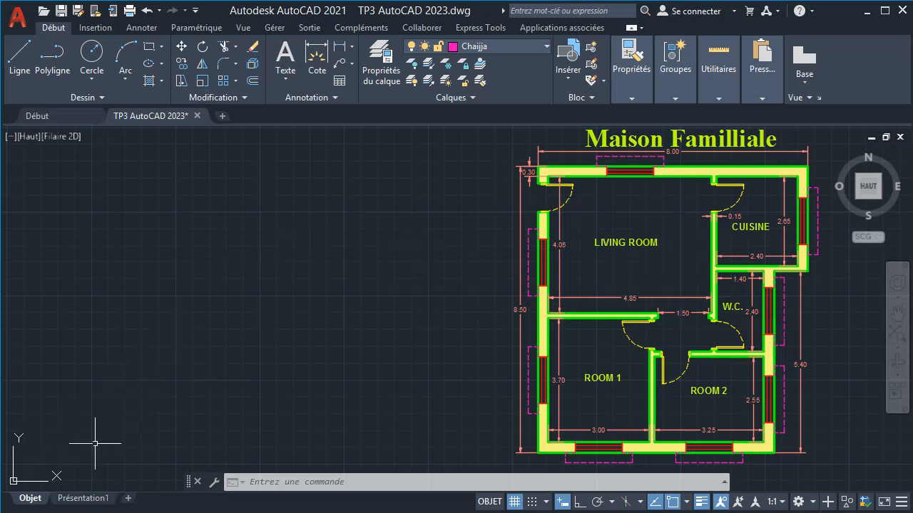
- Switch from model space to the Présentation1 layout
mouse_move(77, 496)
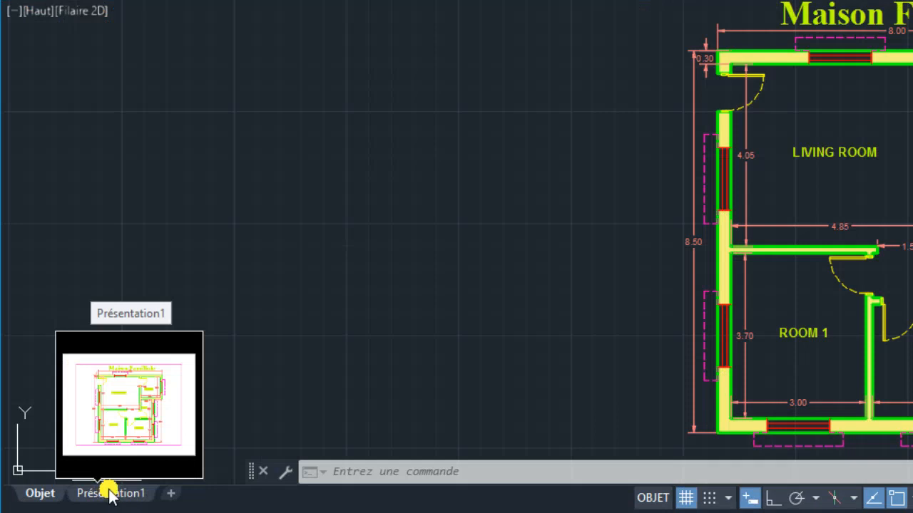
left_click(106, 492)
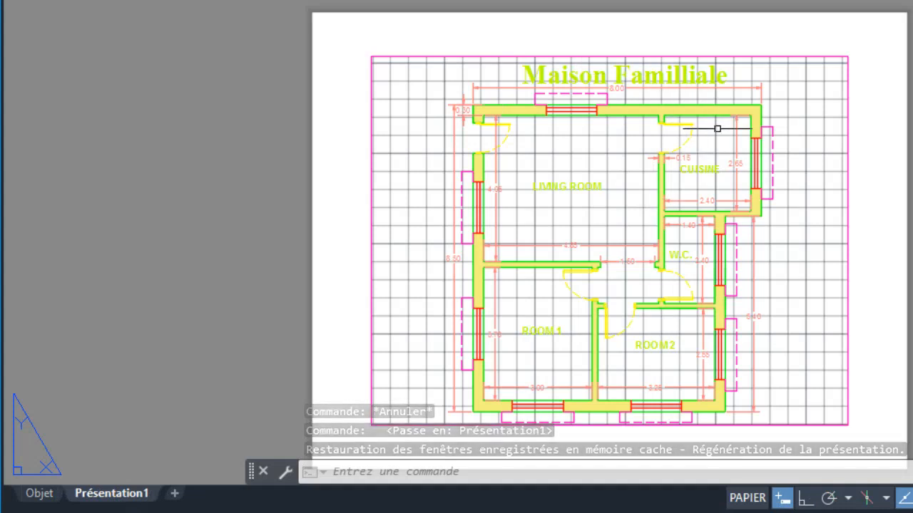
key("ctrl+0")
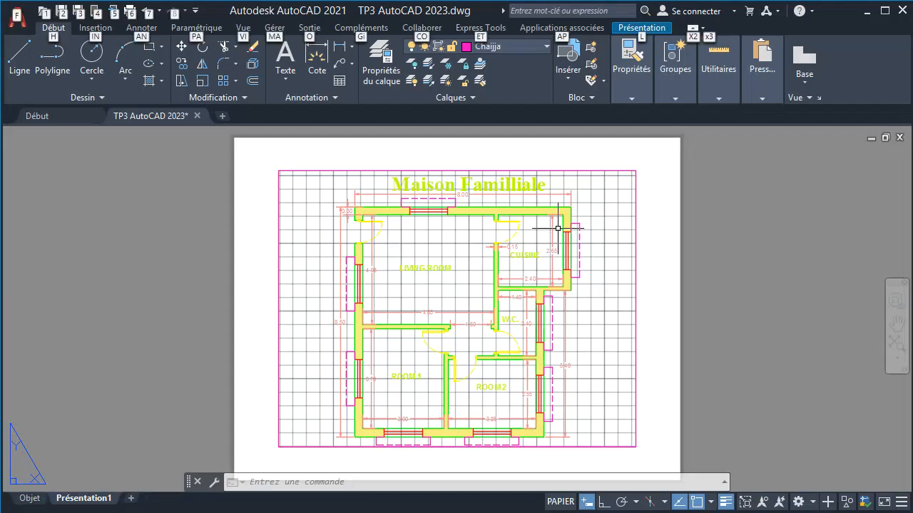
- Check the scales offered for the layout's existing viewport and erase that viewport with the EFFACER command
left_click(635, 242)
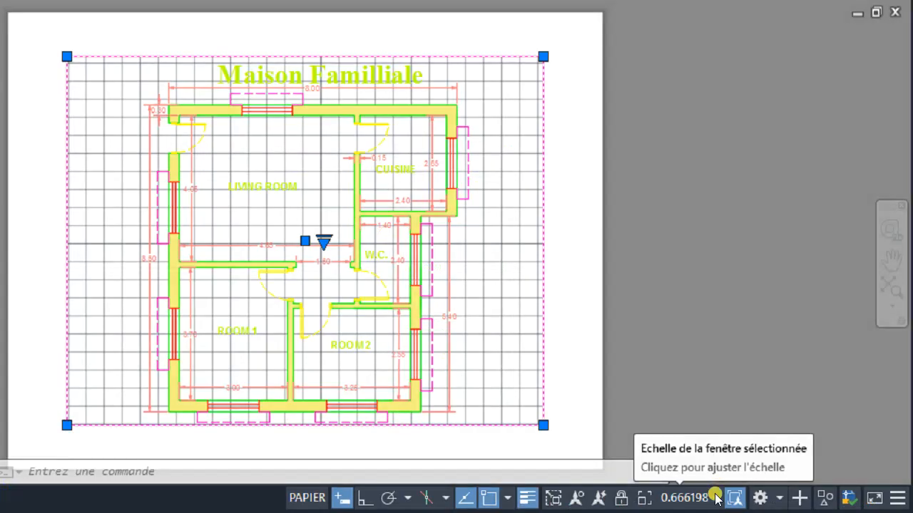
left_click(716, 499)
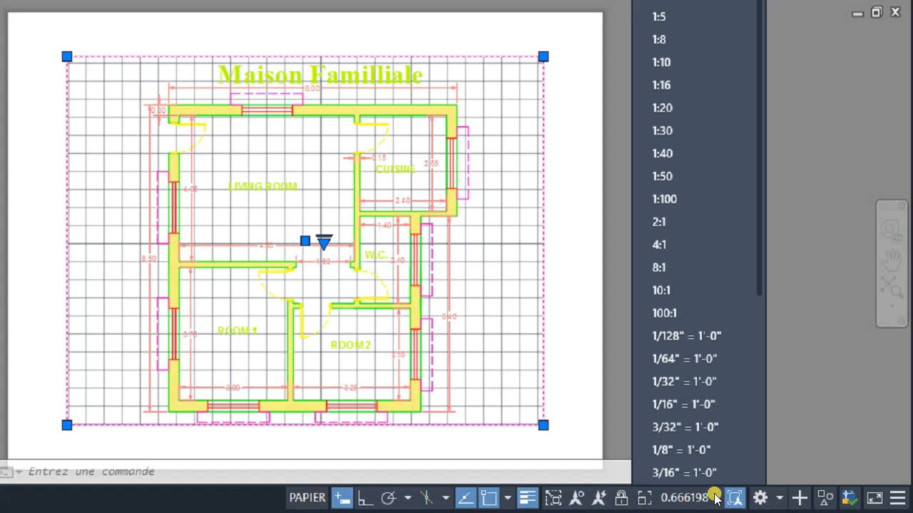
left_click(716, 499)
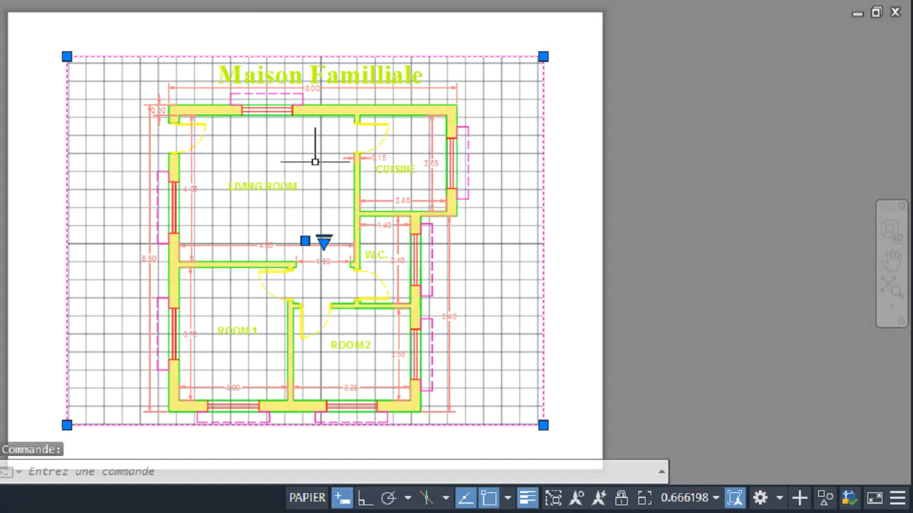
type("effac")
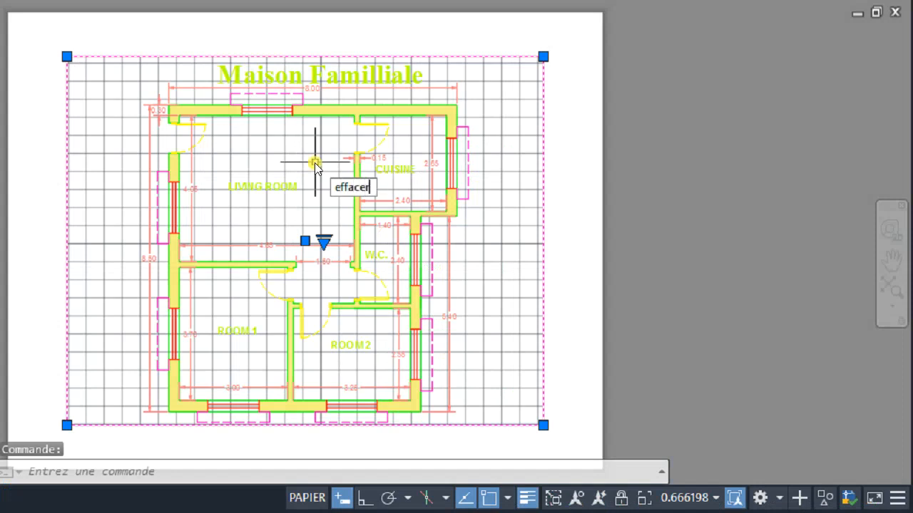
type("er")
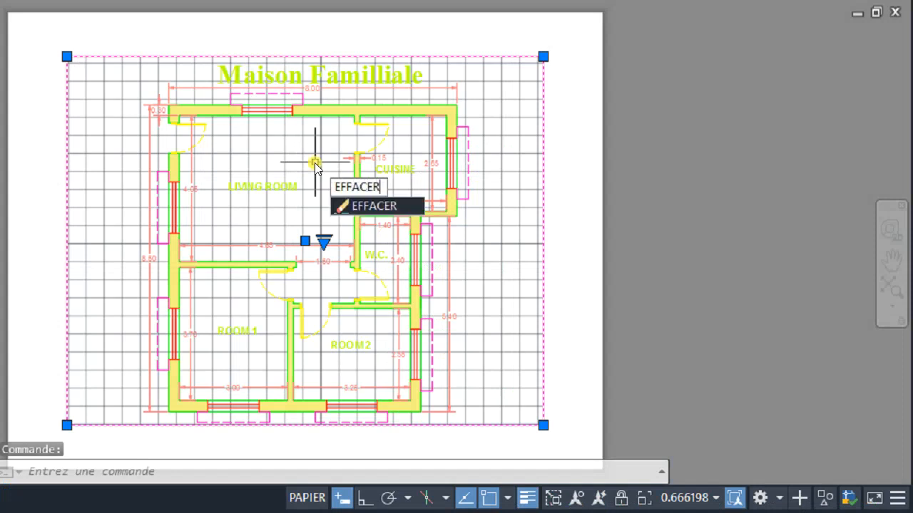
key("Return")
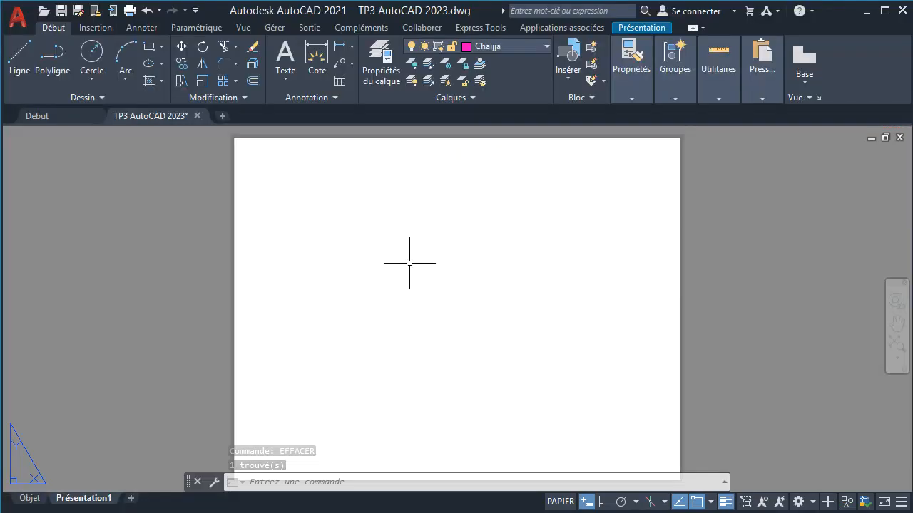
- Modify the Présentation1 page setup to use the DWG To PDF.pc3 plotter and ISO expand A4 (210.00 x 297.00 mm) paper
left_click(79, 498)
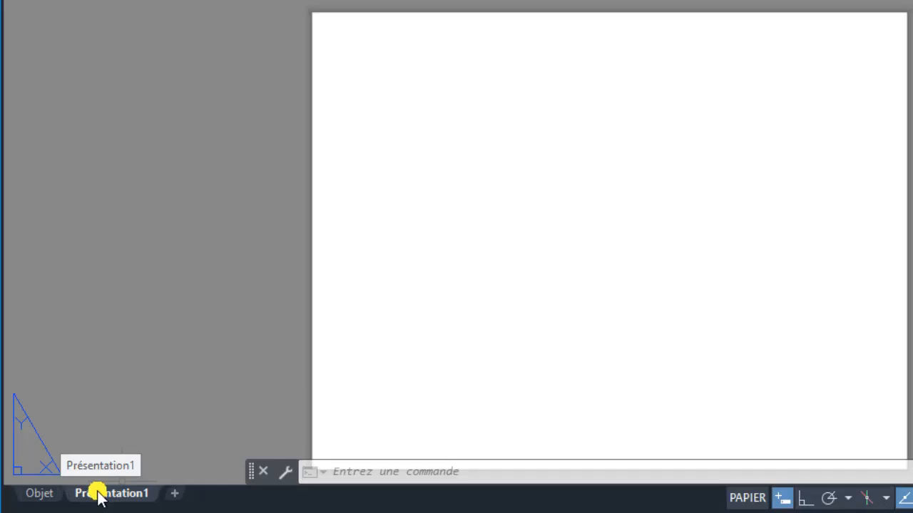
right_click(98, 496)
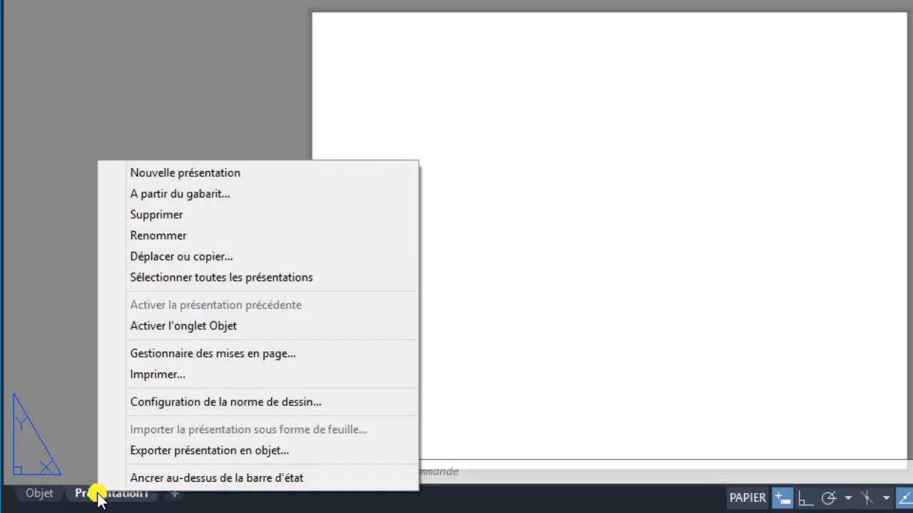
left_click(167, 355)
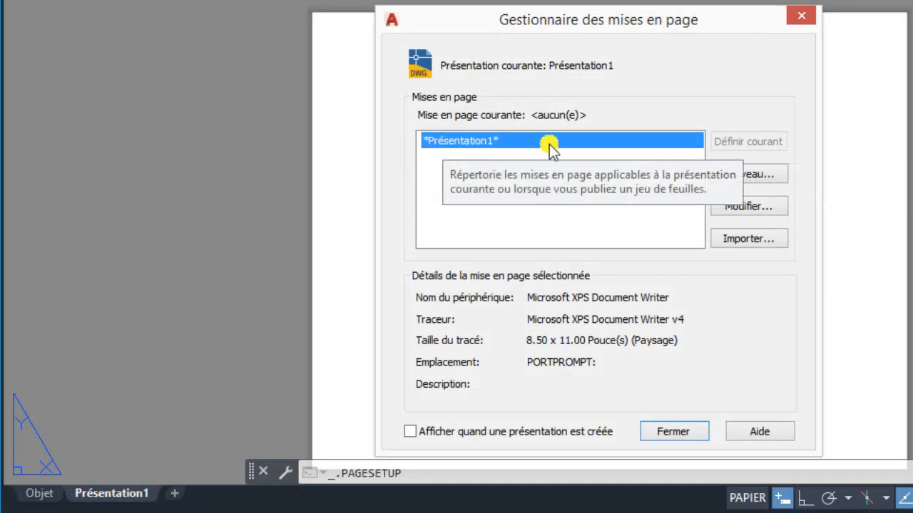
left_click(751, 206)
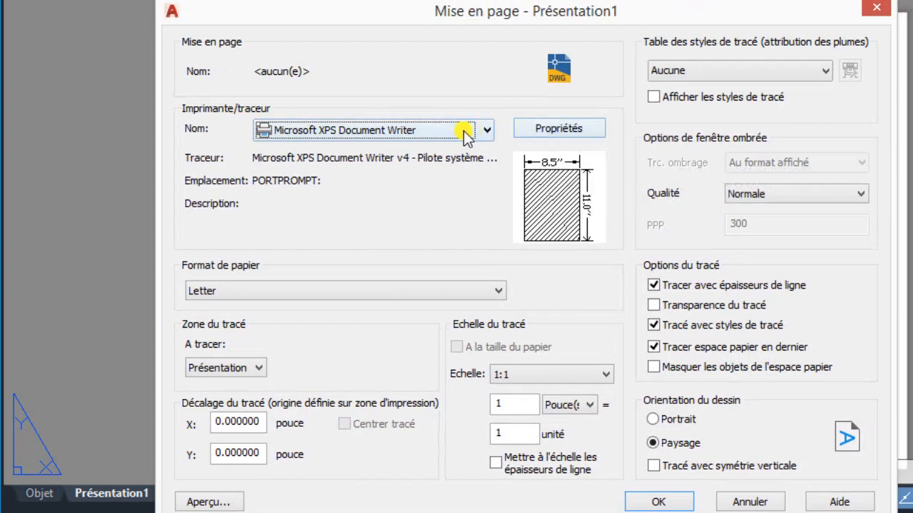
left_click(487, 130)
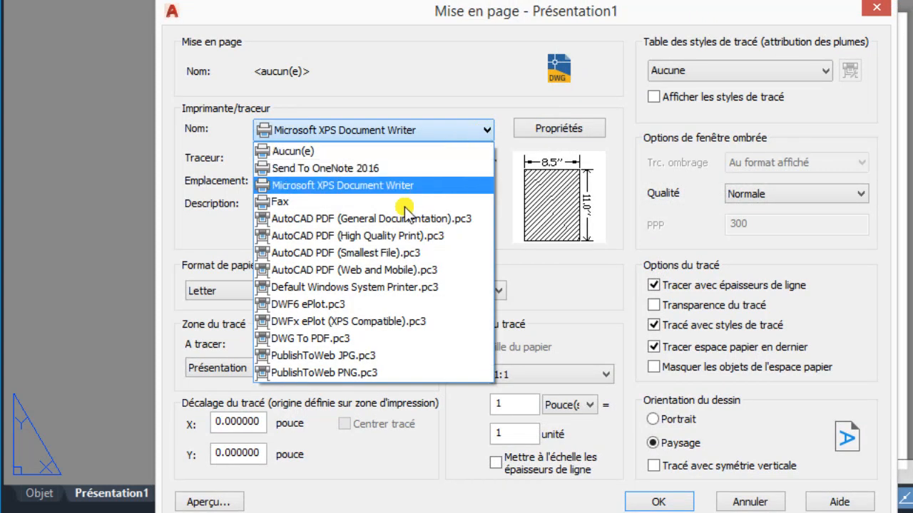
left_click(342, 338)
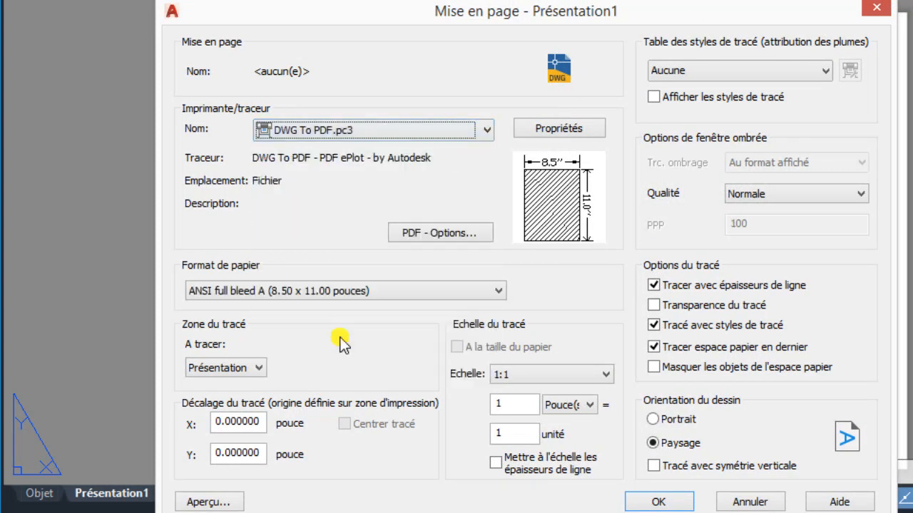
left_click(302, 292)
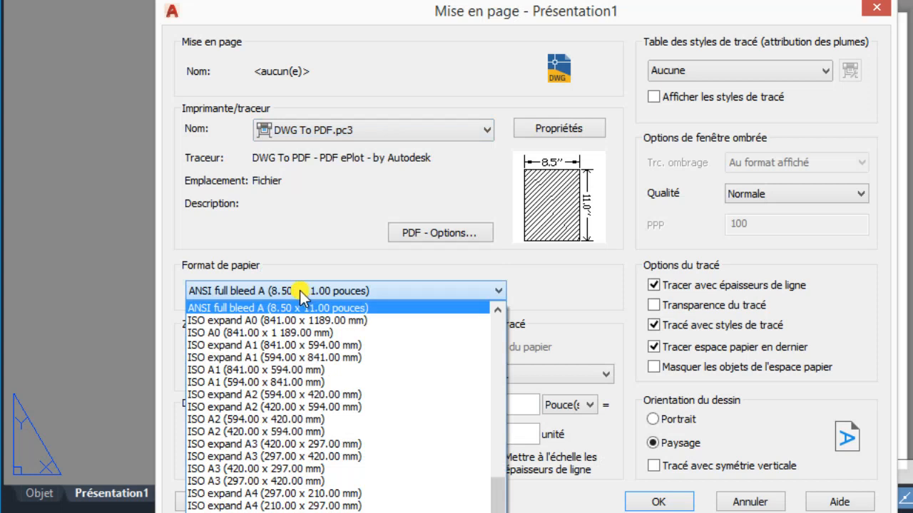
left_click(280, 506)
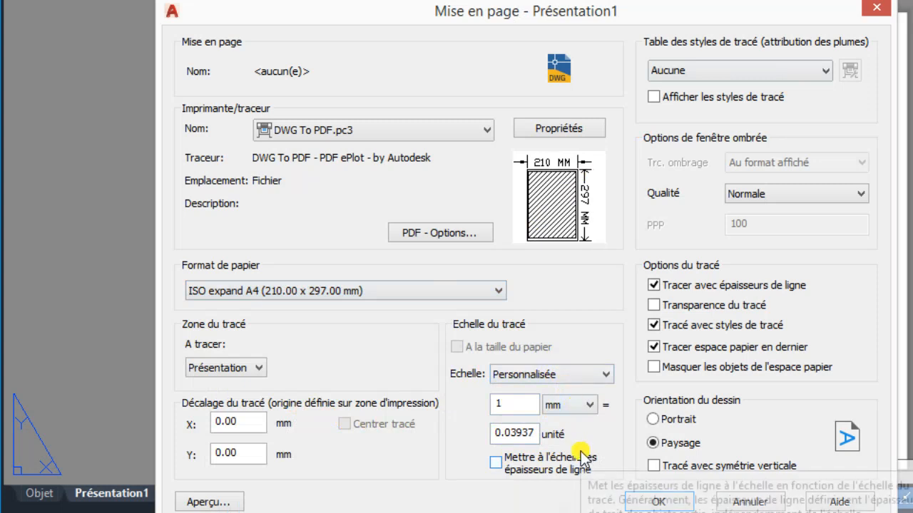
- Set the plot scale to Personnalisée with 1000 mm equal to 1 drawing unit
double_click(539, 433)
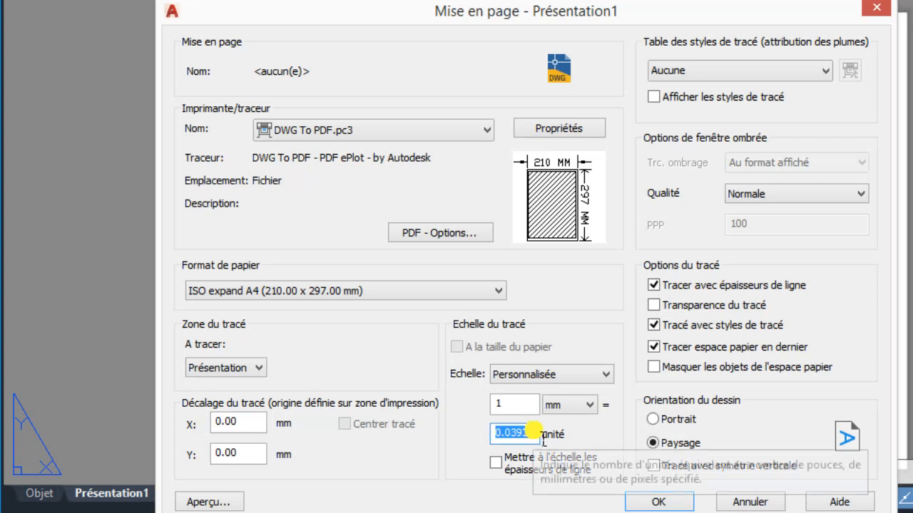
type("1")
left_click(513, 404)
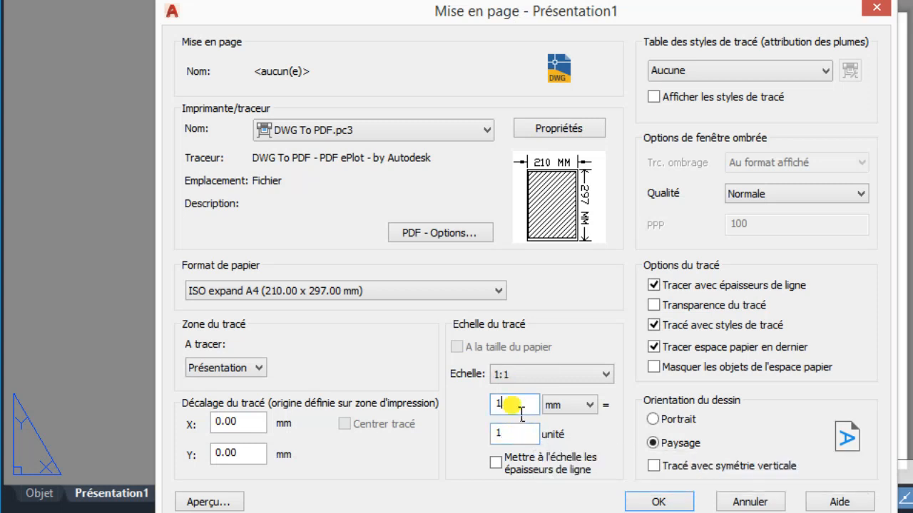
type("000")
left_click(556, 375)
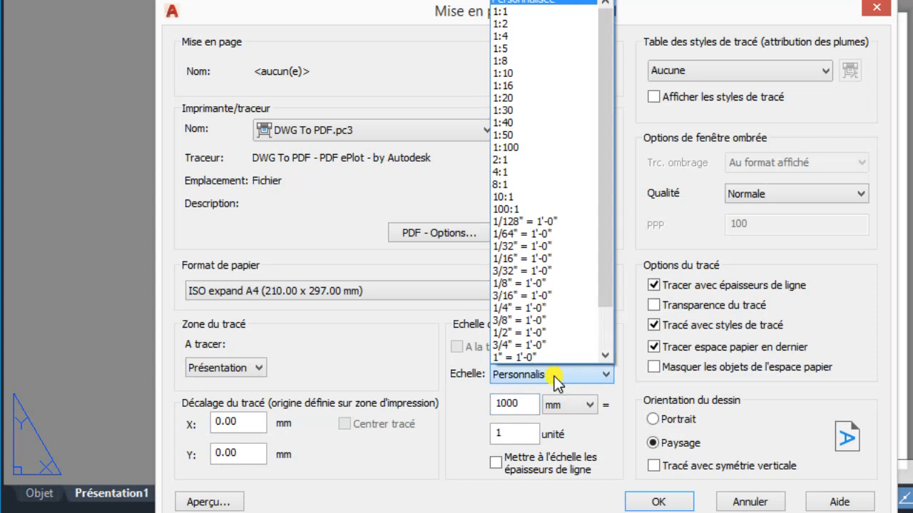
left_click(539, 3)
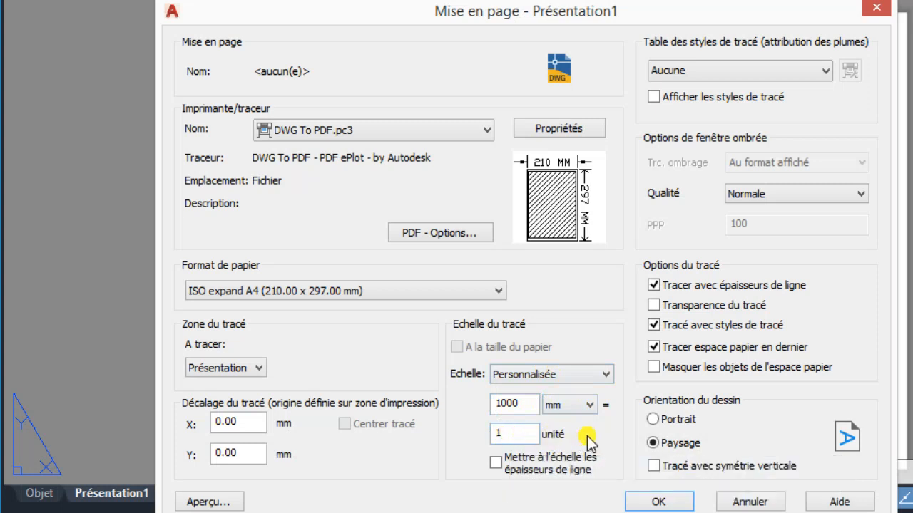
- Re-enter 1000 as the plot scale's millimetre value, accept the page setup and close the page setup manager
left_click(529, 410)
key("BackSpace")
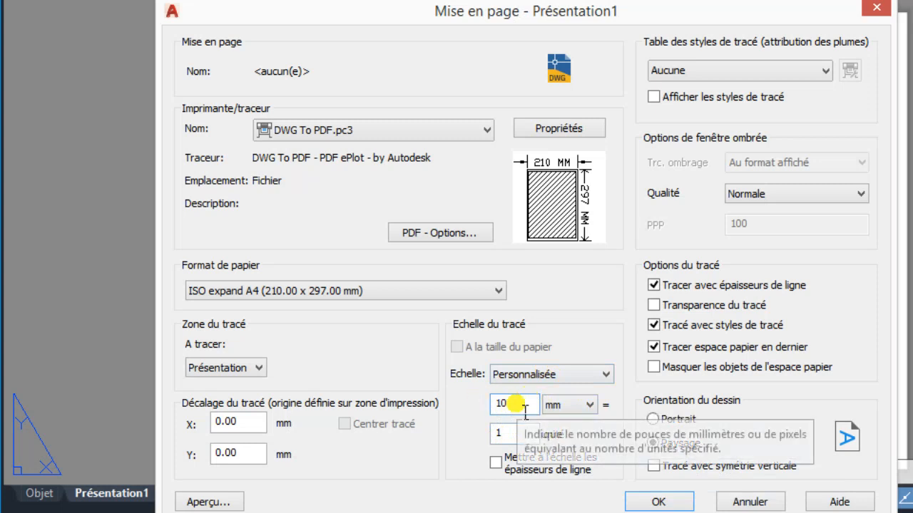
left_click(510, 442)
type("1")
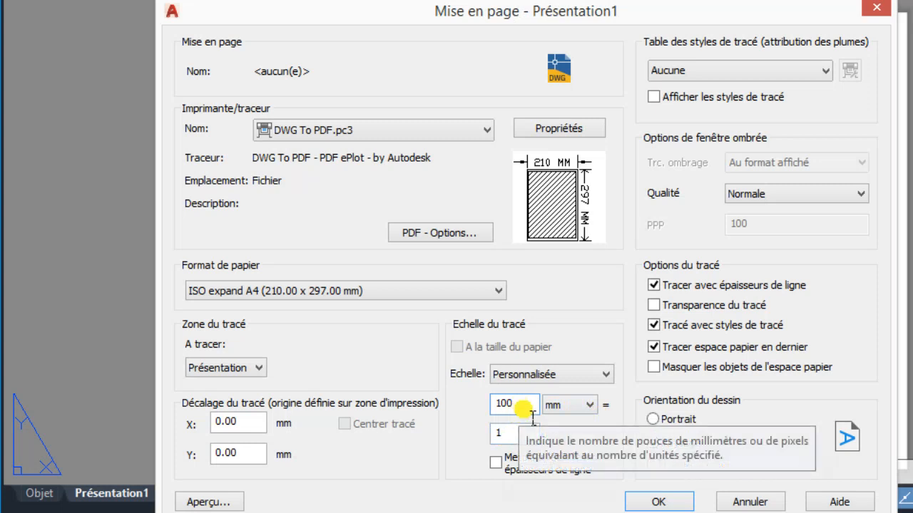
type("0")
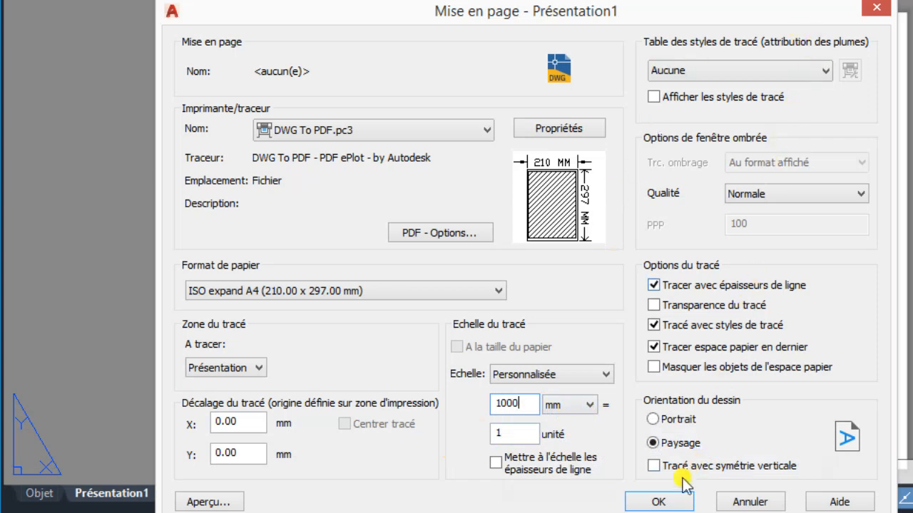
left_click(663, 502)
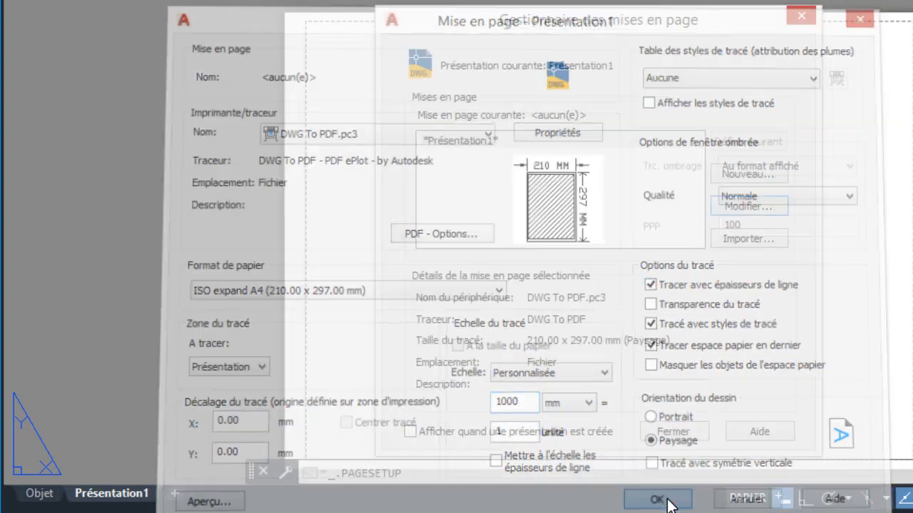
left_click(672, 436)
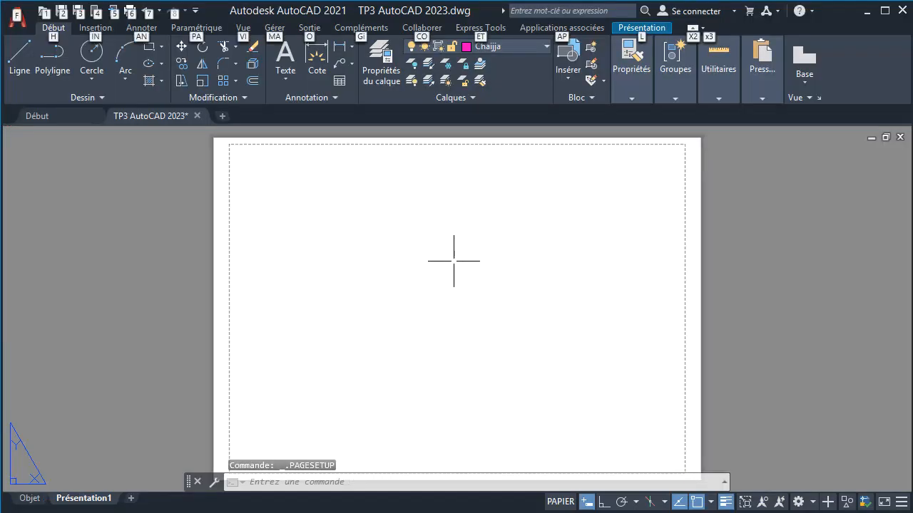
- Create a rectangular viewport on the layout, corner to corner just outside the sheet's dashed printable area
left_click(641, 28)
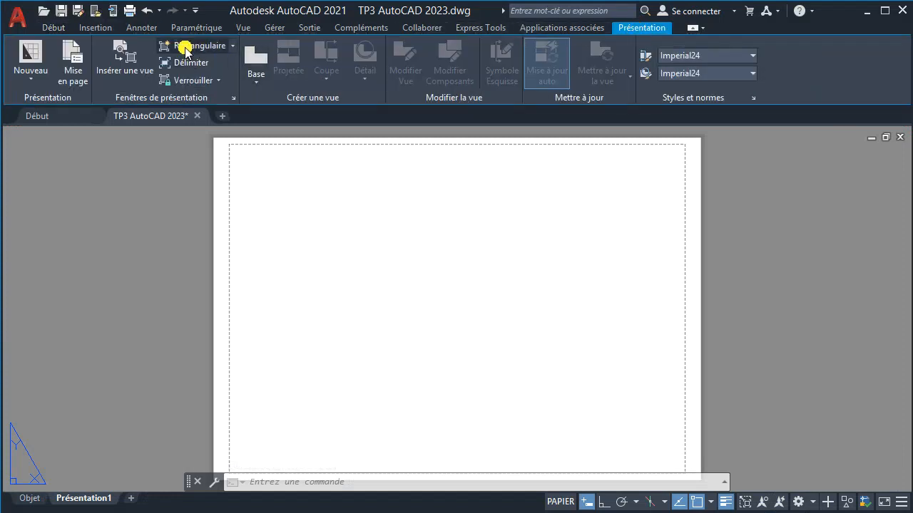
left_click(184, 47)
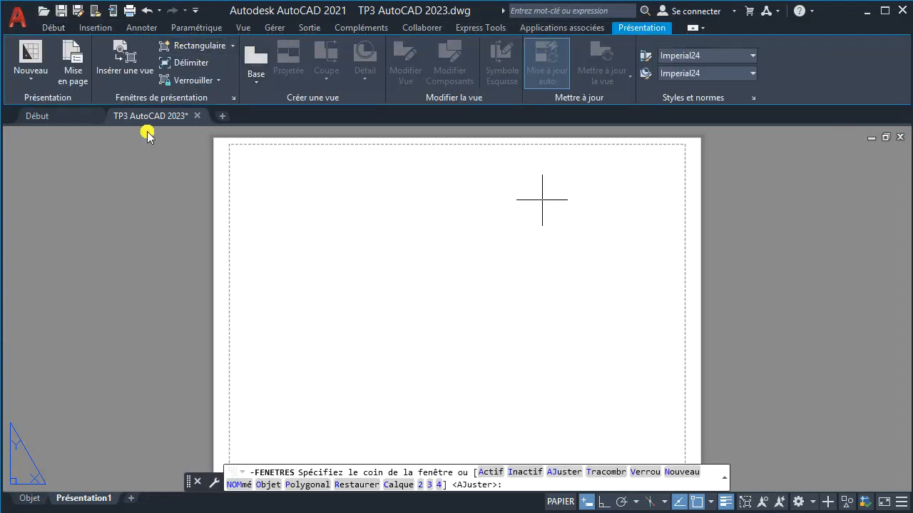
scroll(340, 171, "down", 2)
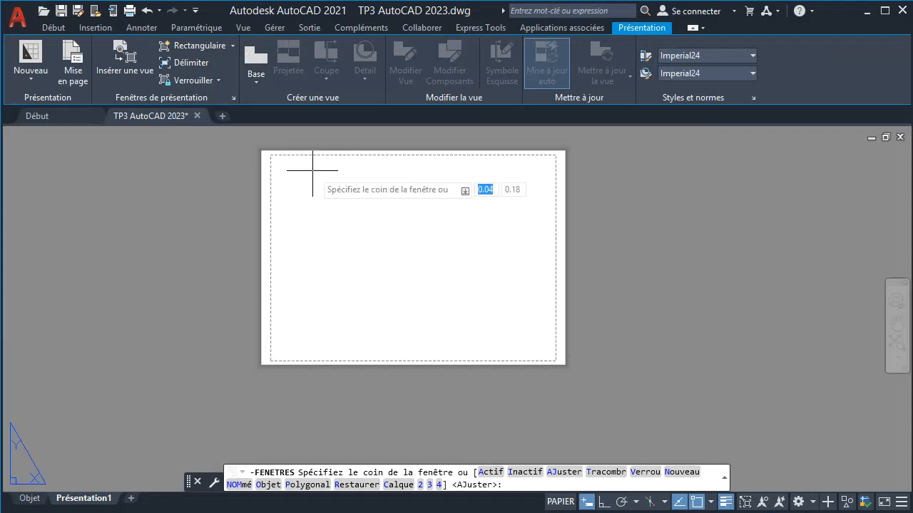
left_click(267, 152)
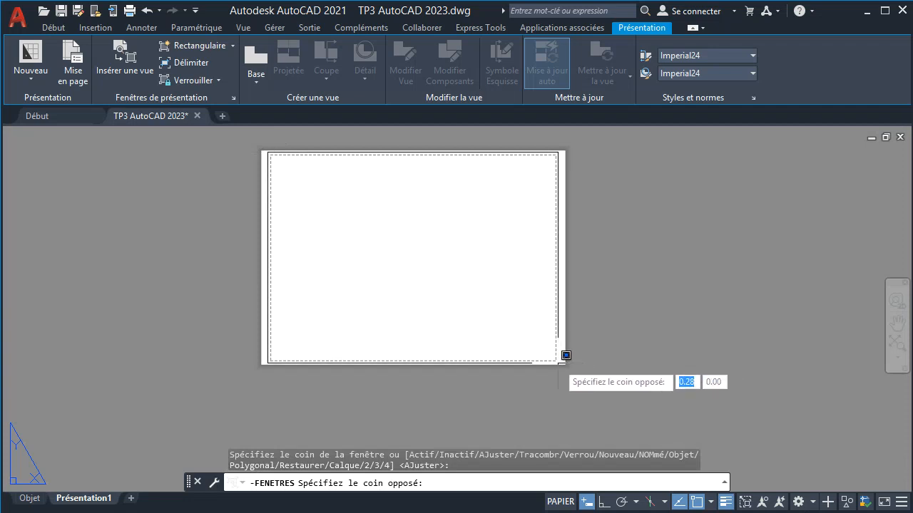
left_click(559, 363)
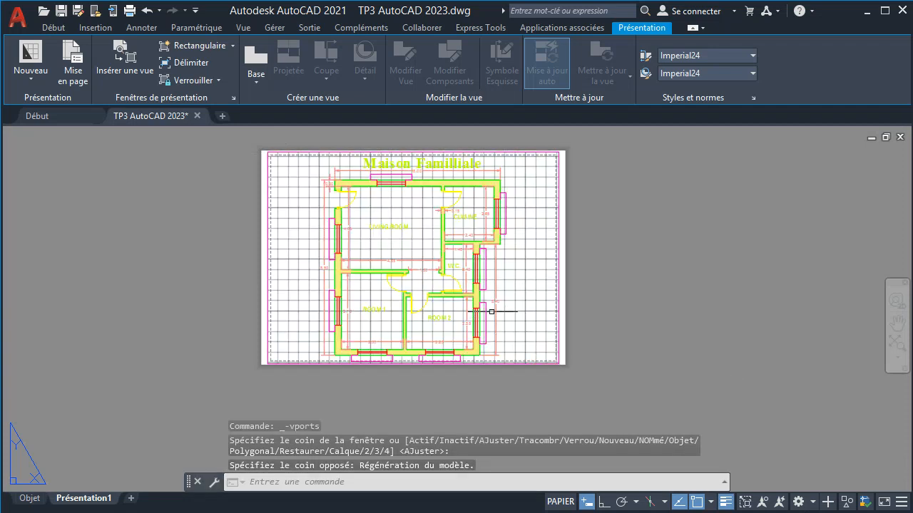
scroll(490, 307, "up", 2)
middle_click_drag(489, 307, 549, 387)
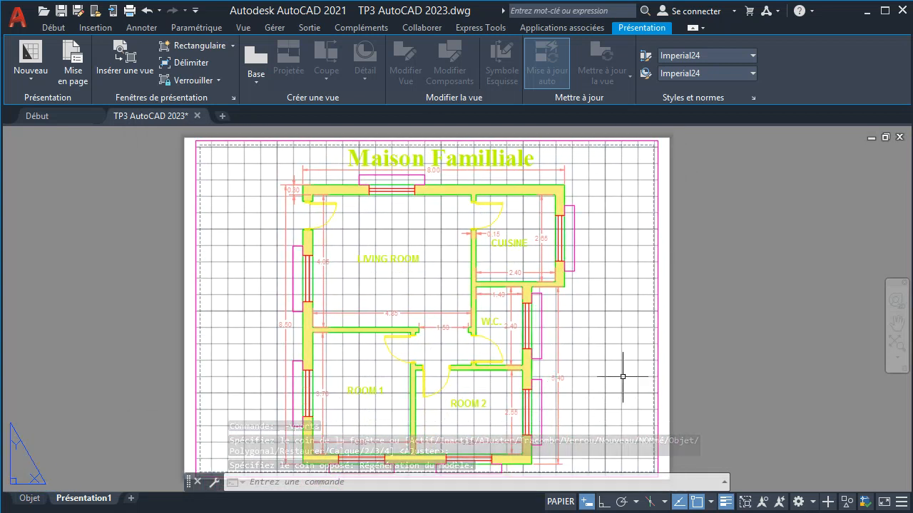
- Set the scale of the new layout viewport to 1:100
left_click(659, 366)
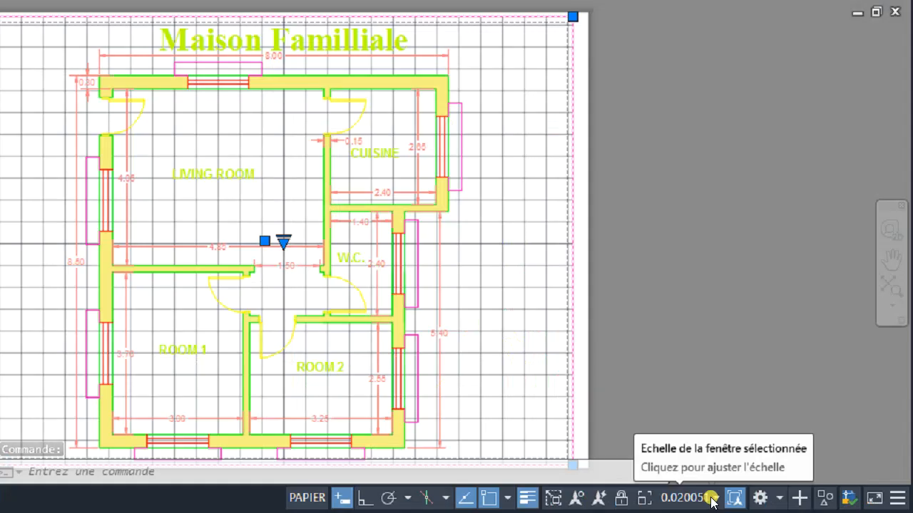
left_click(711, 499)
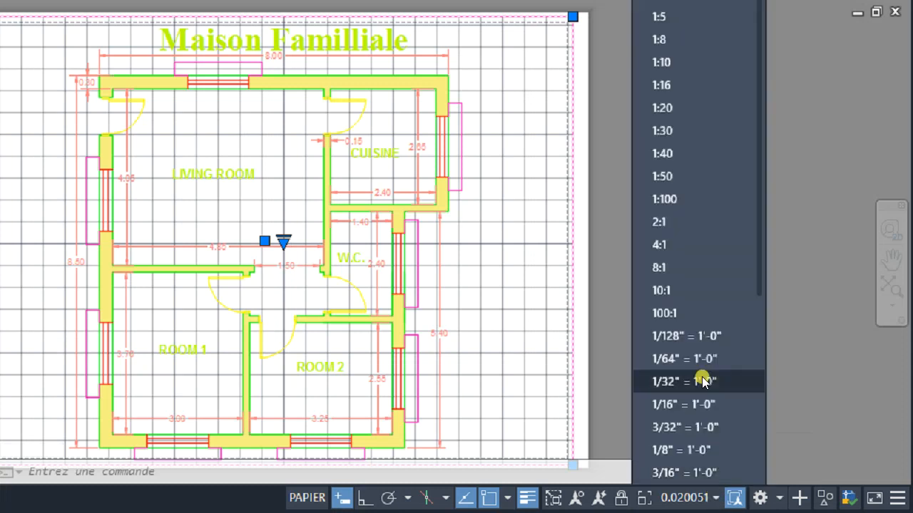
left_click(664, 198)
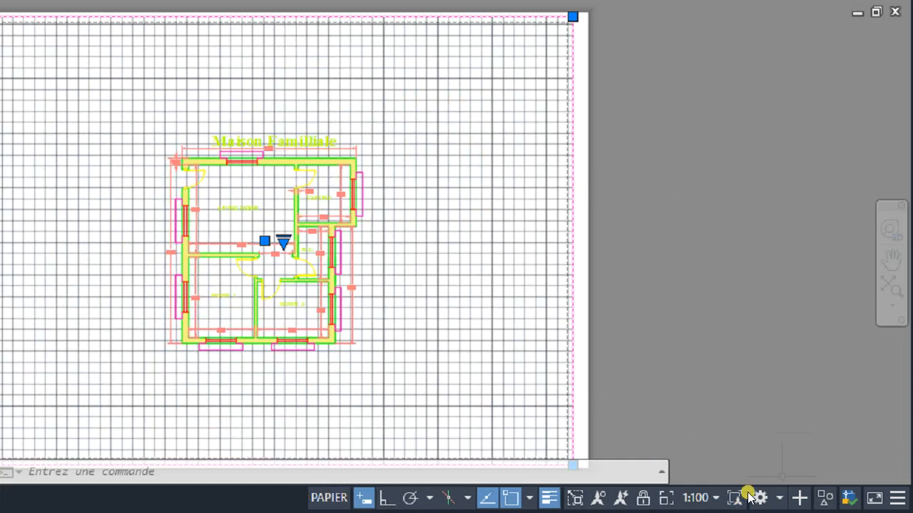
- Try a scale of 1:40 on the selected layout viewport and settle on 1:50
left_click(716, 500)
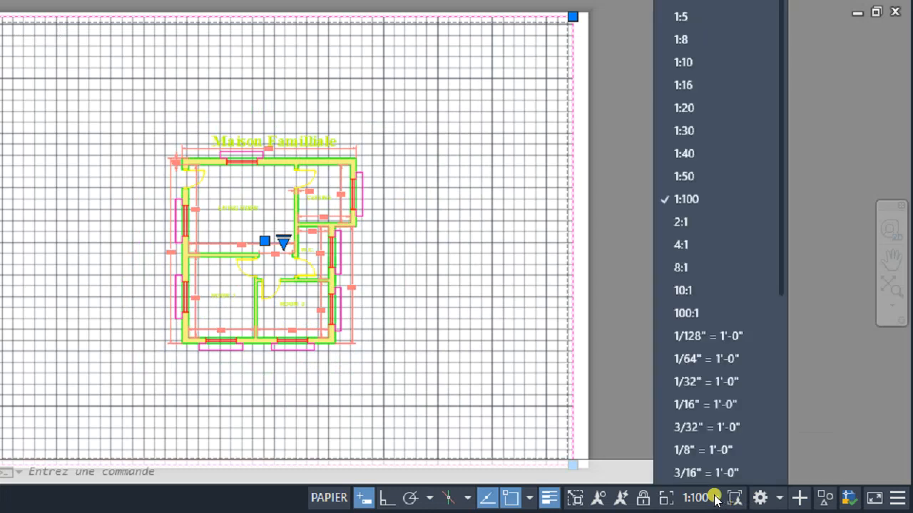
key("Escape")
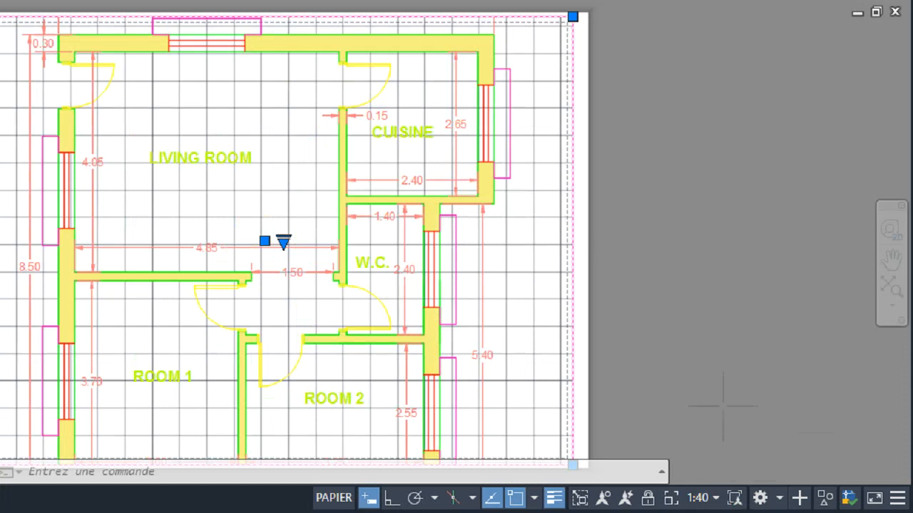
left_click(716, 497)
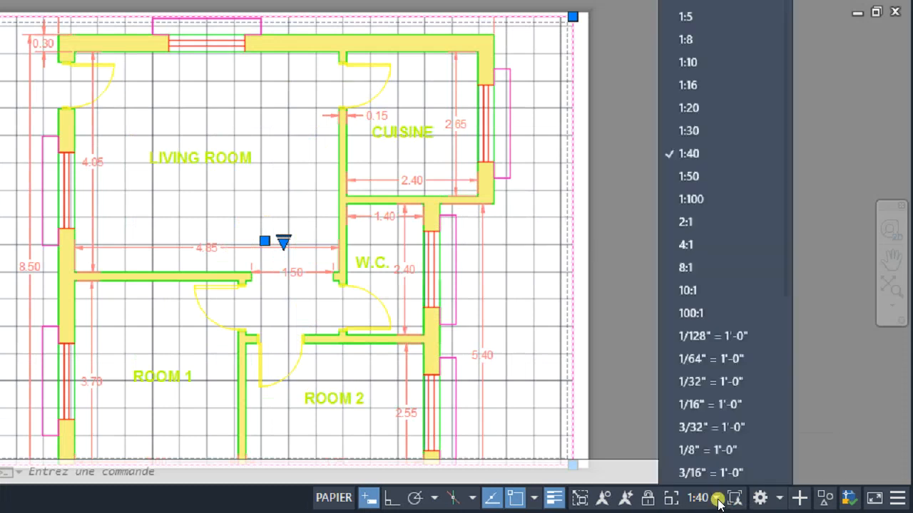
left_click(689, 176)
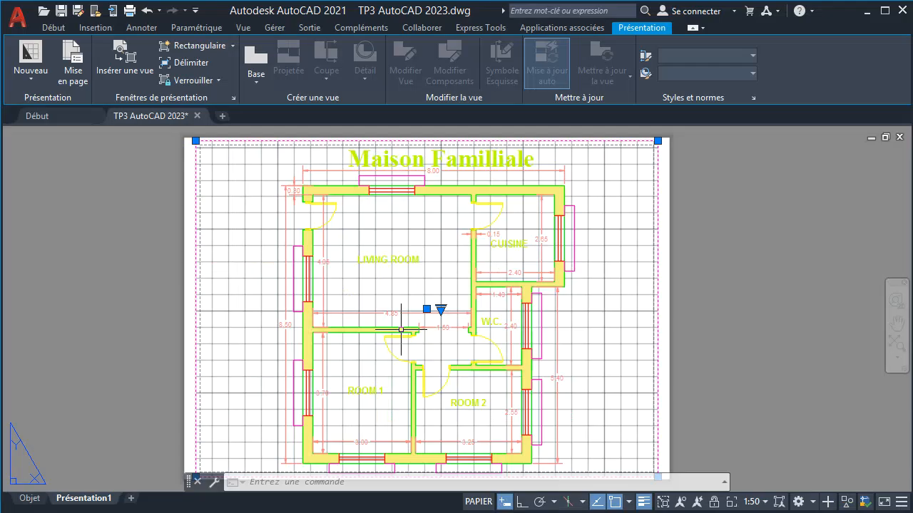
- Open the plot settings for Présentation1, preview the plot without a plot style table and close the preview
key("alt")
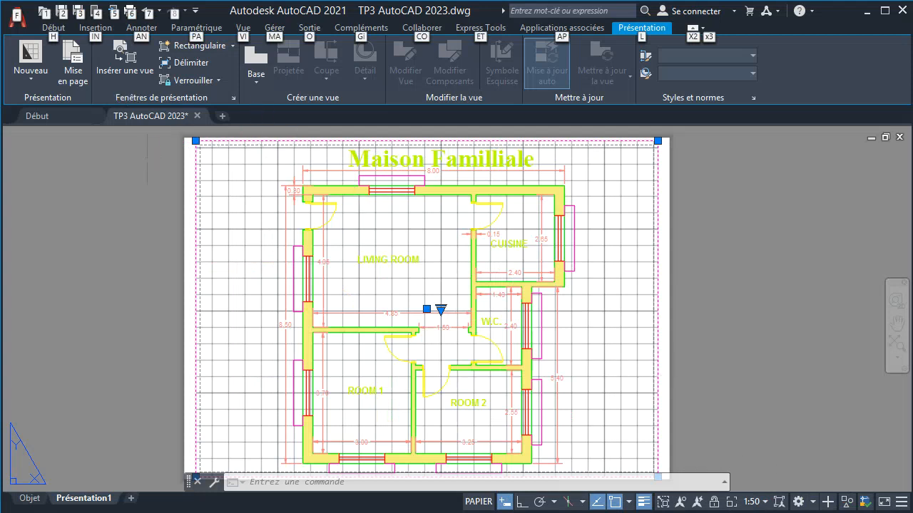
key("alt")
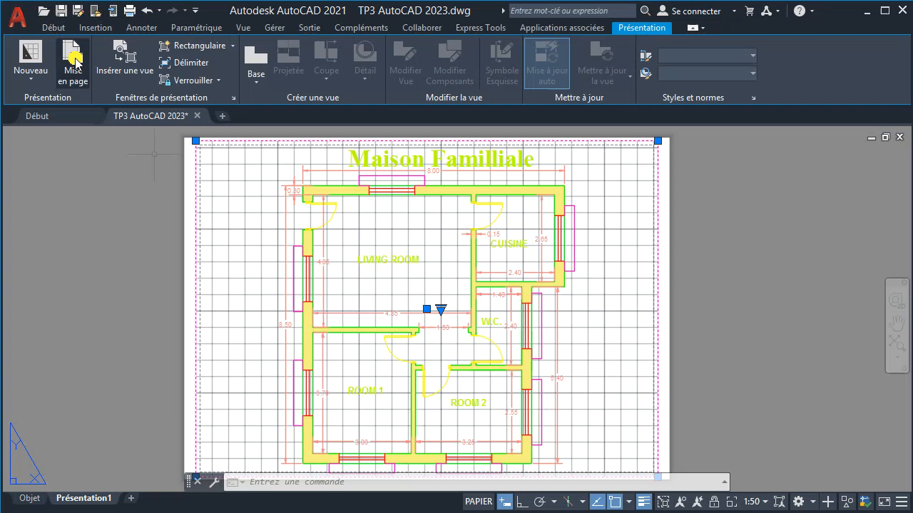
left_click(130, 12)
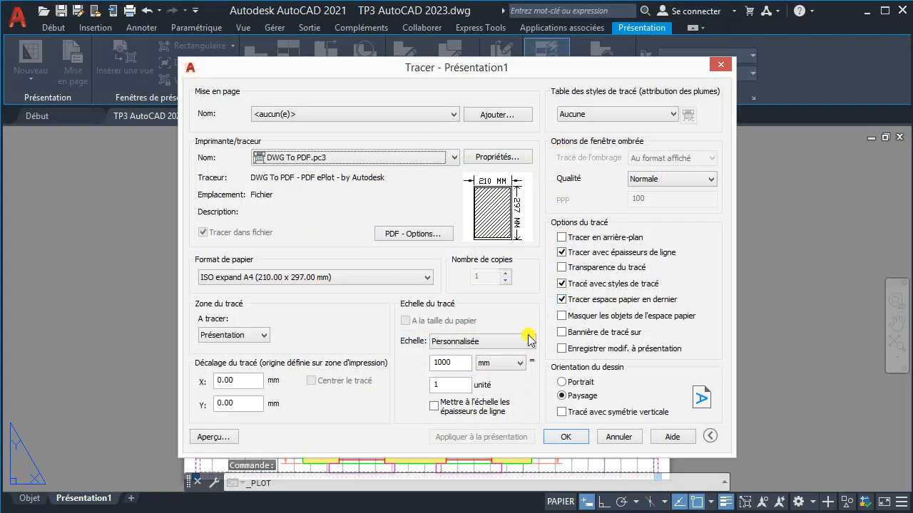
left_click(218, 440)
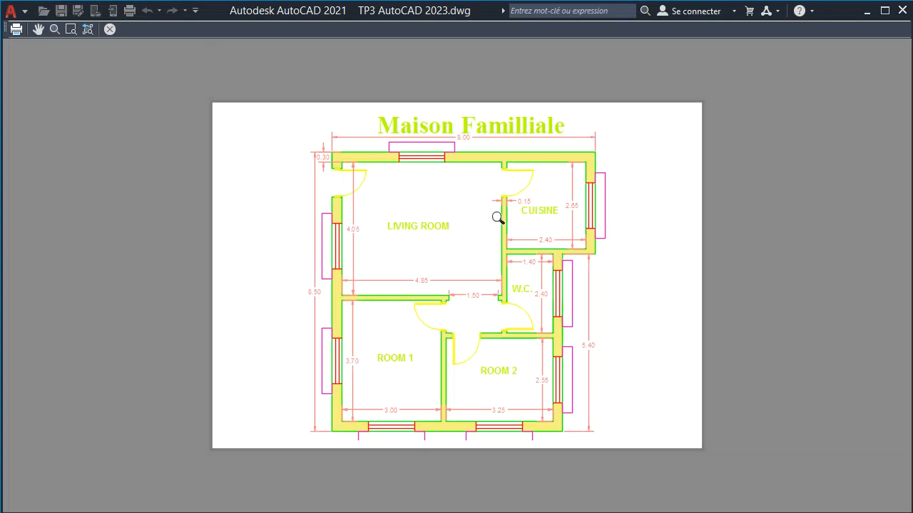
left_click(110, 29)
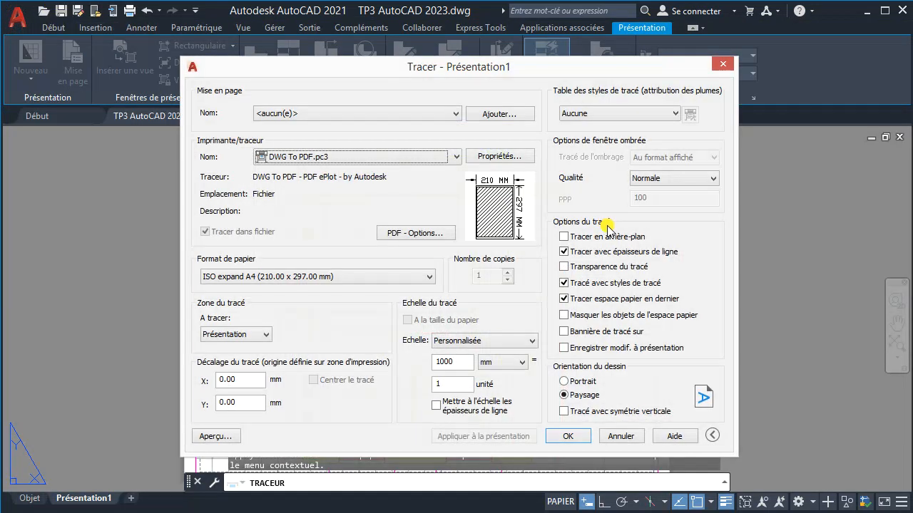
- Assign the monochrome.ctb plot style table, check it in the plot preview and apply the settings to the layout
left_click(620, 116)
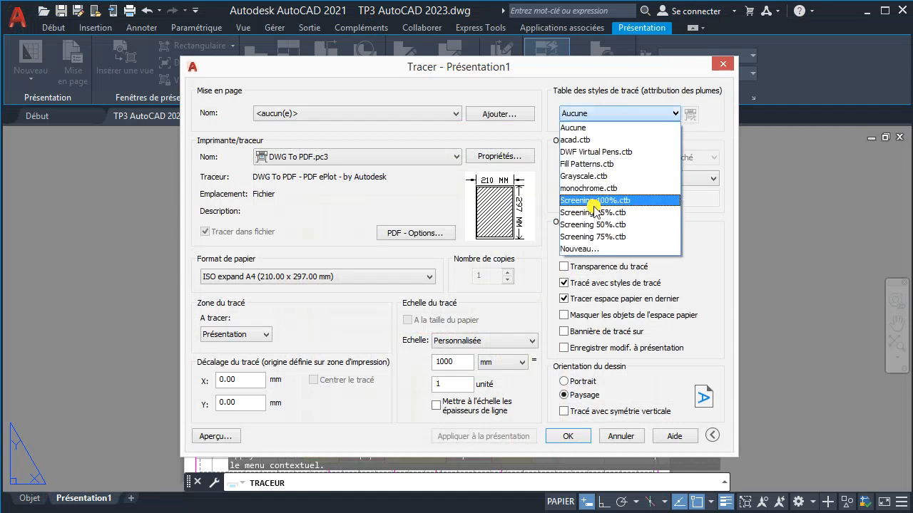
left_click(592, 188)
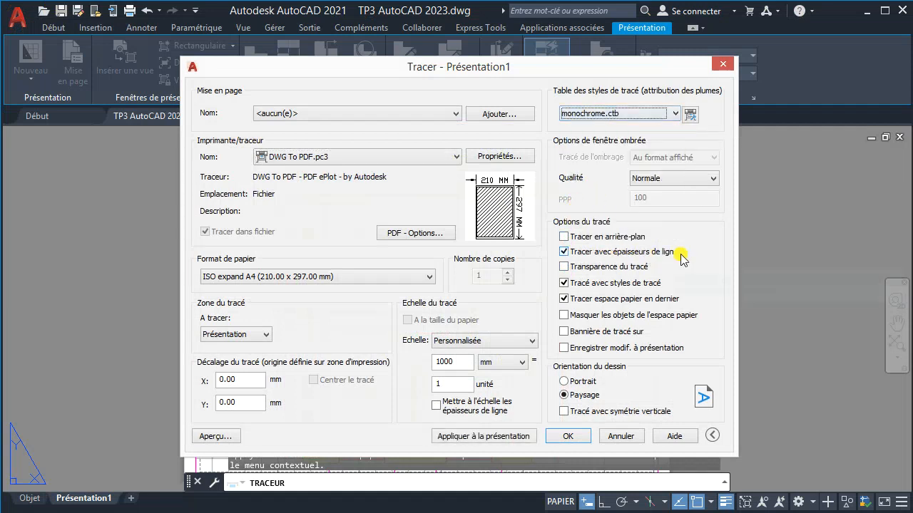
left_click(232, 440)
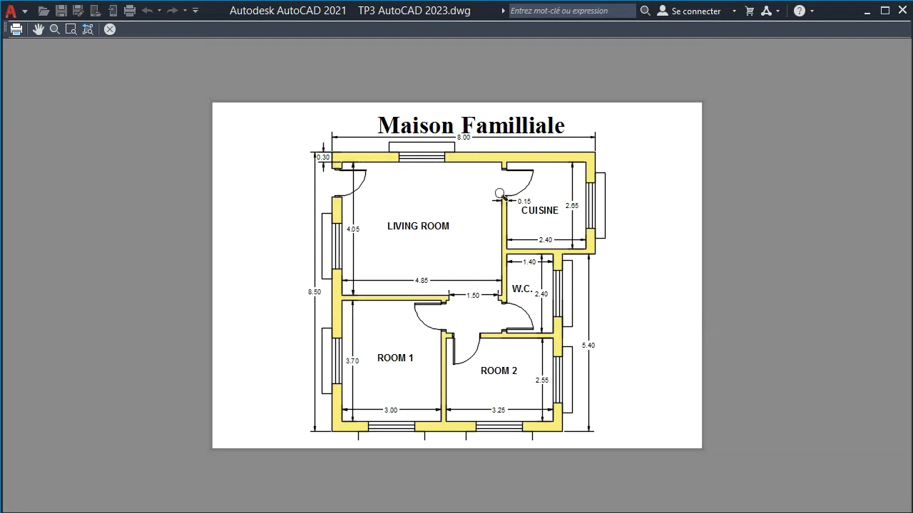
left_click(108, 29)
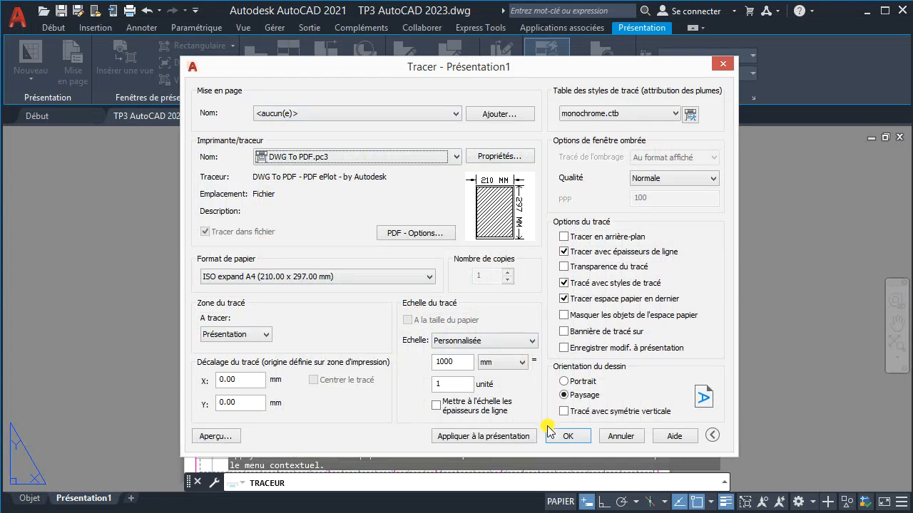
left_click(489, 436)
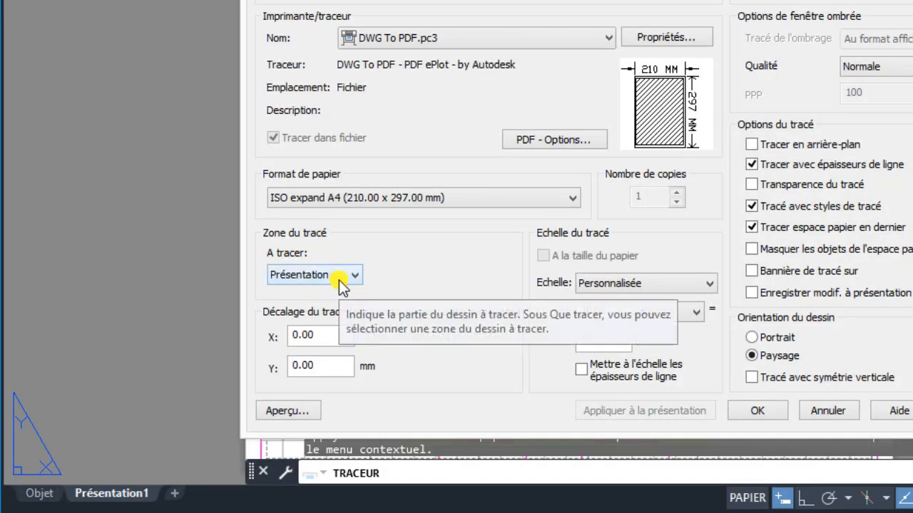
- Keep Présentation as the plot area, preview the plot and save it to Documents as TP3 AutoCAD 2023-Présentation1.pdf
left_click(354, 283)
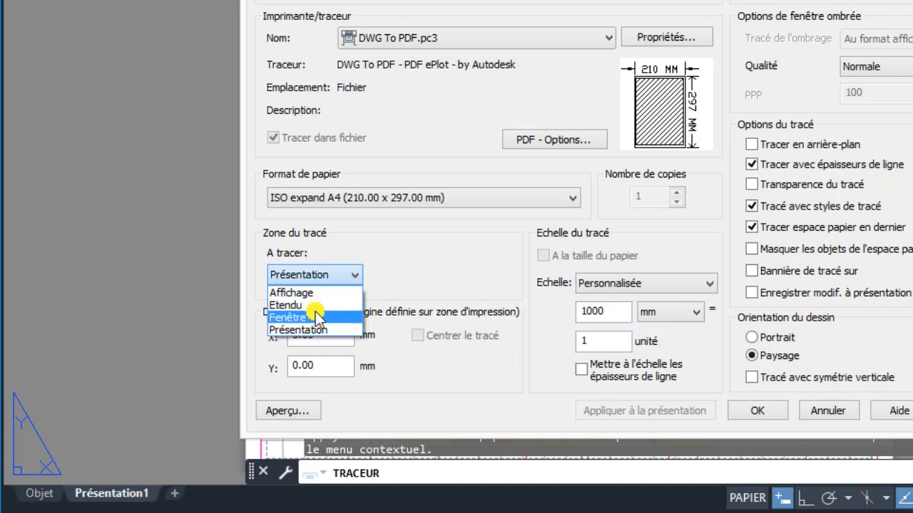
left_click(425, 246)
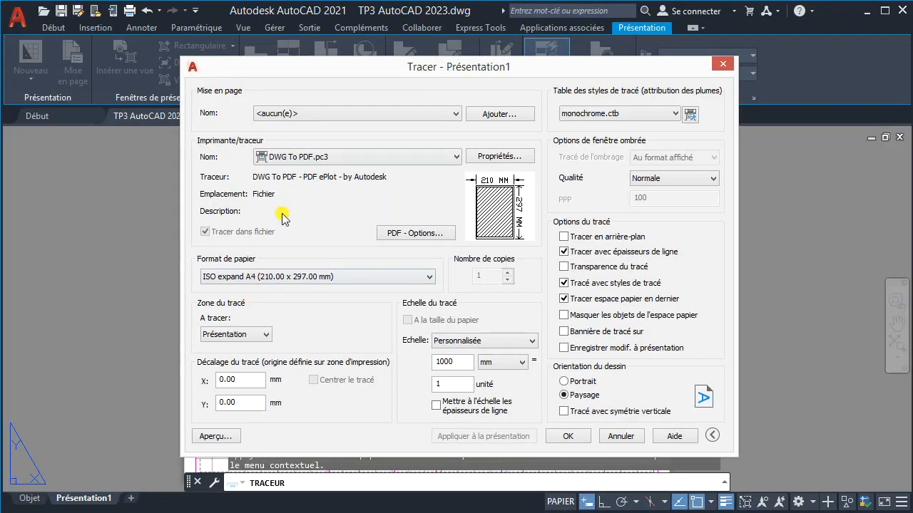
left_click(216, 435)
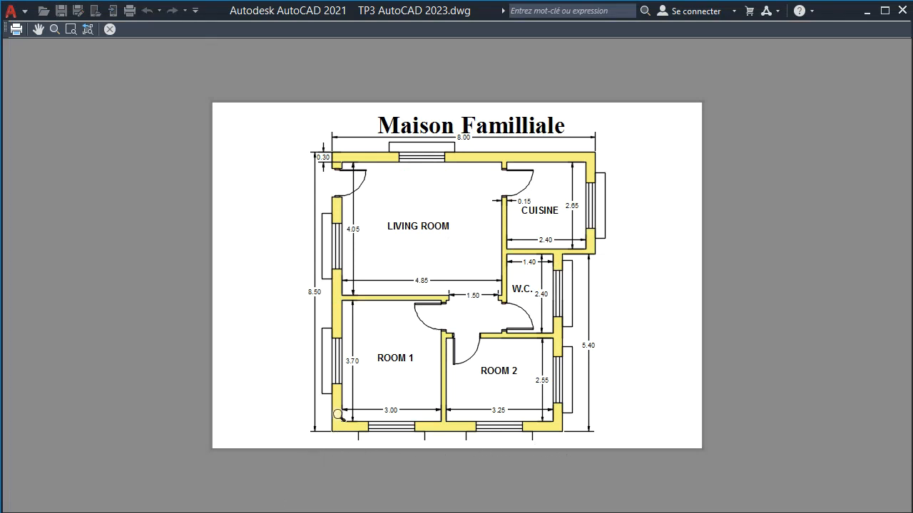
left_click(15, 30)
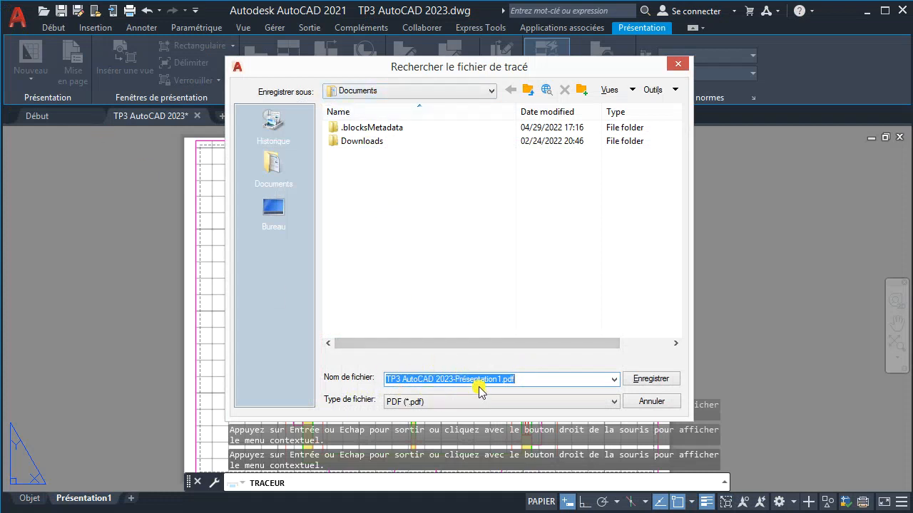
left_click(643, 378)
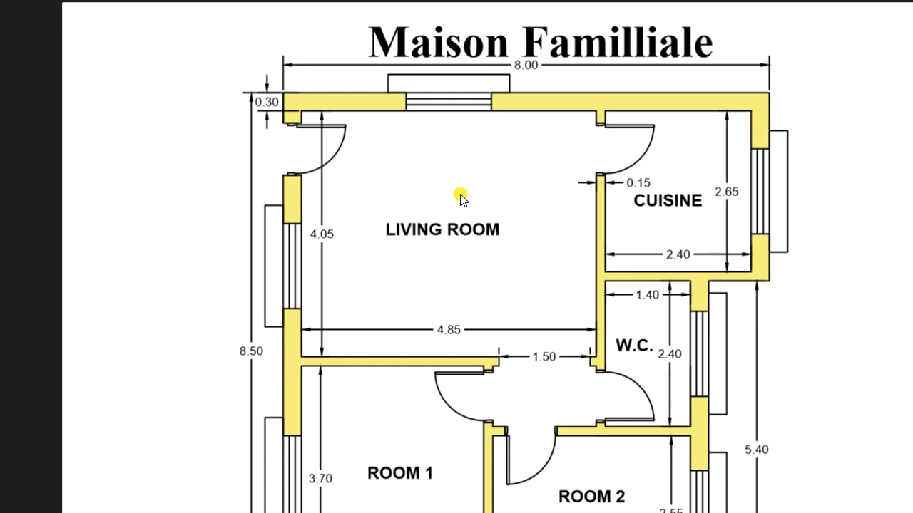
- Examine the whole page of the plotted PDF in Reader and close the viewer
scroll(460, 196, "down", 3, "ctrl")
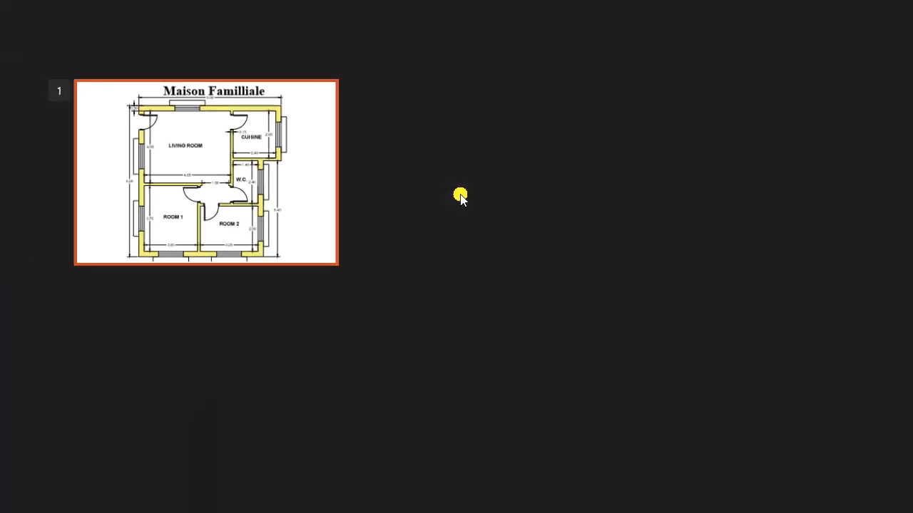
left_click(275, 171)
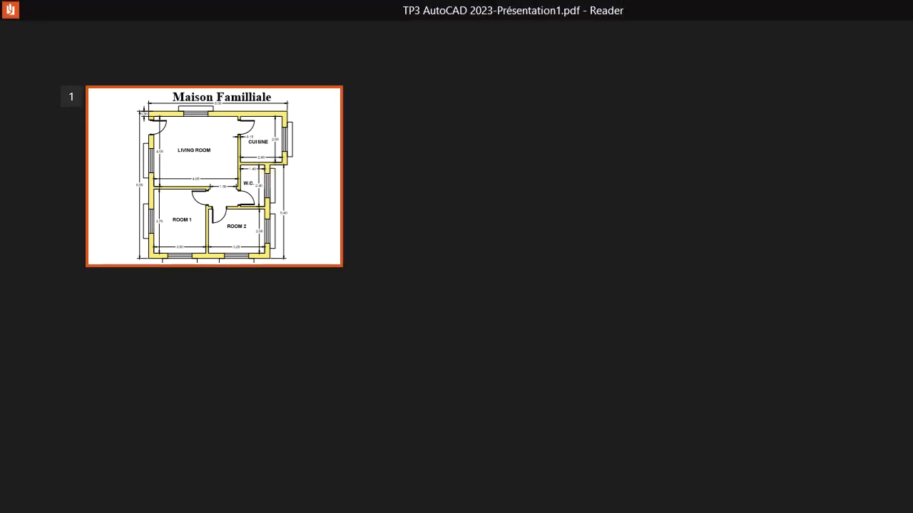
left_click(903, 9)
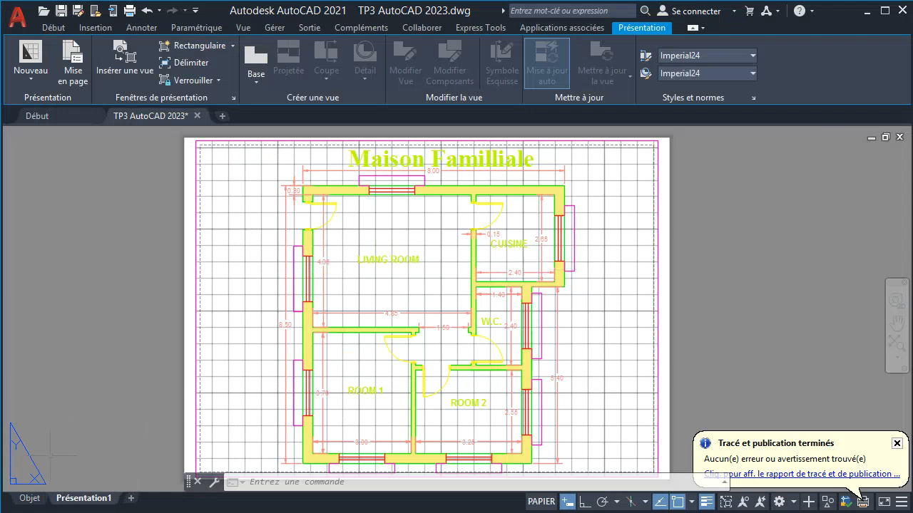
- Dismiss the plot notification and return to the Objet model space after viewing the Présentation1 layout once more
left_click(28, 498)
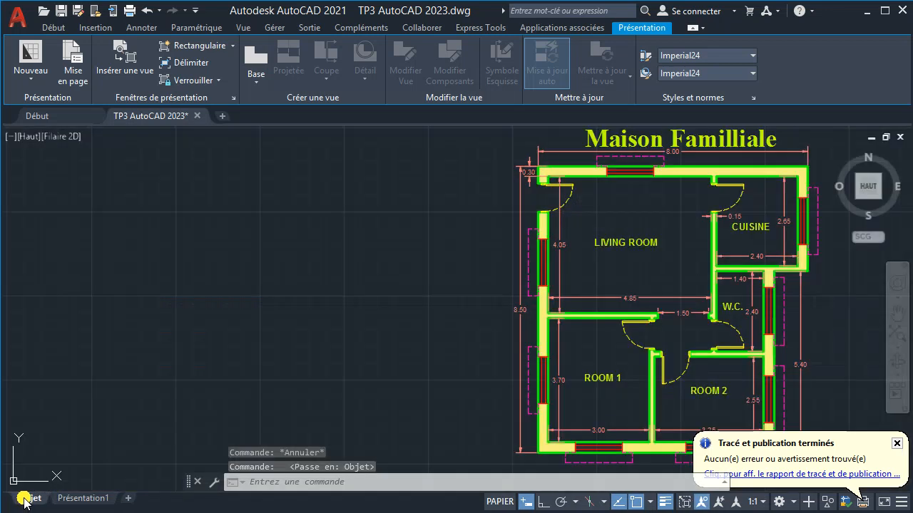
left_click(898, 445)
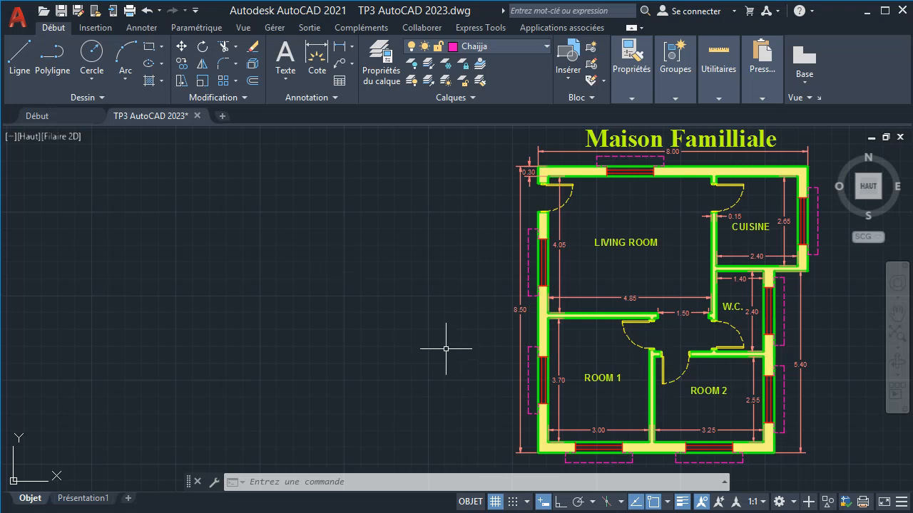
left_click(77, 498)
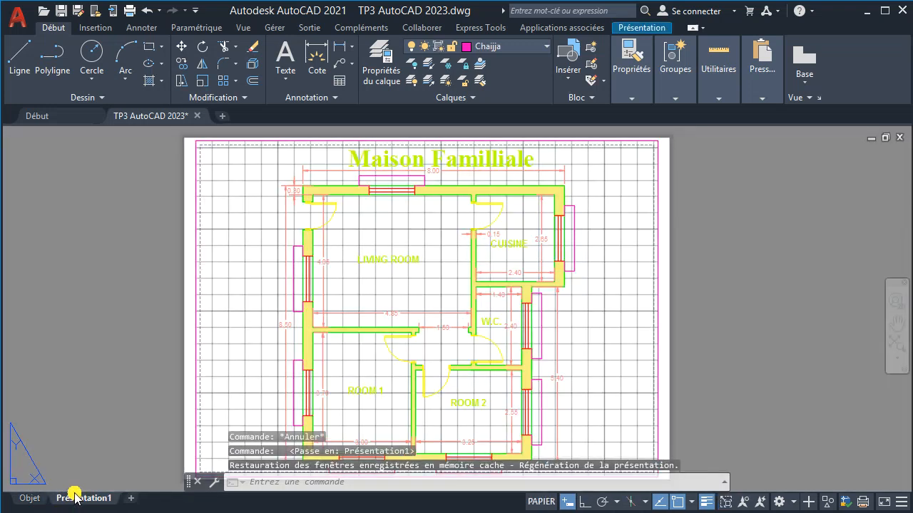
left_click(21, 497)
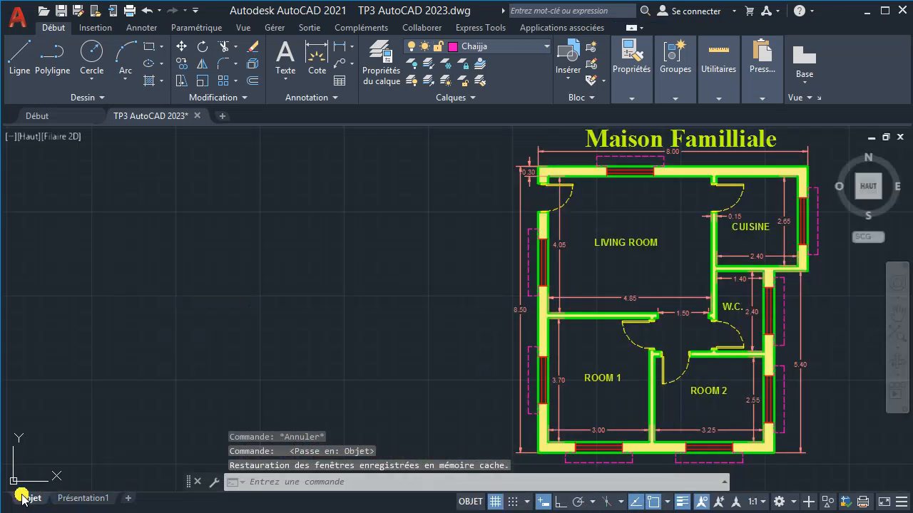